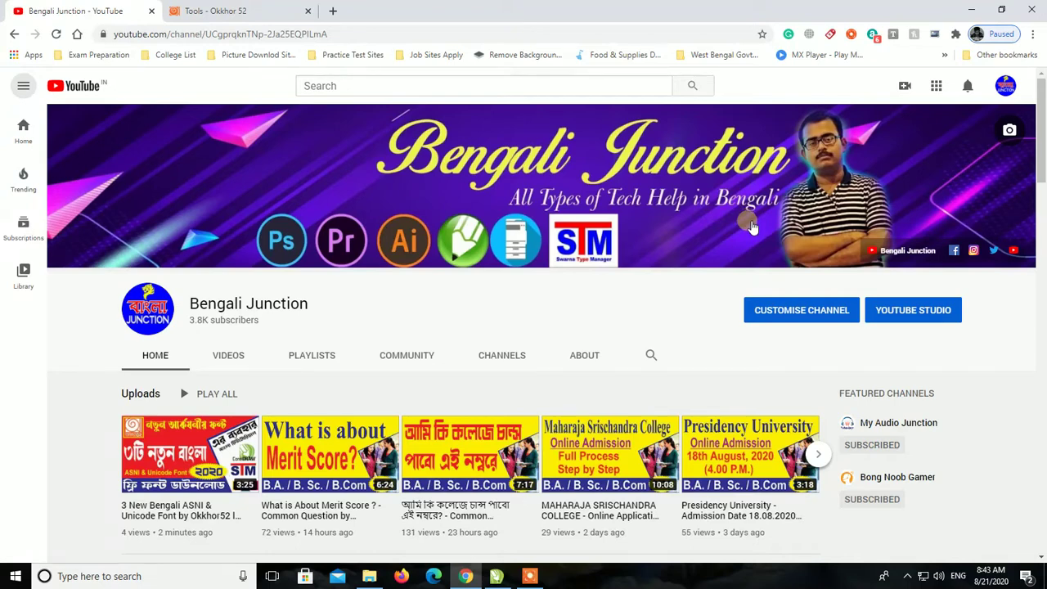
- Open the Bangla Converter tool on the Okkhor 52 page
left_click(243, 8)
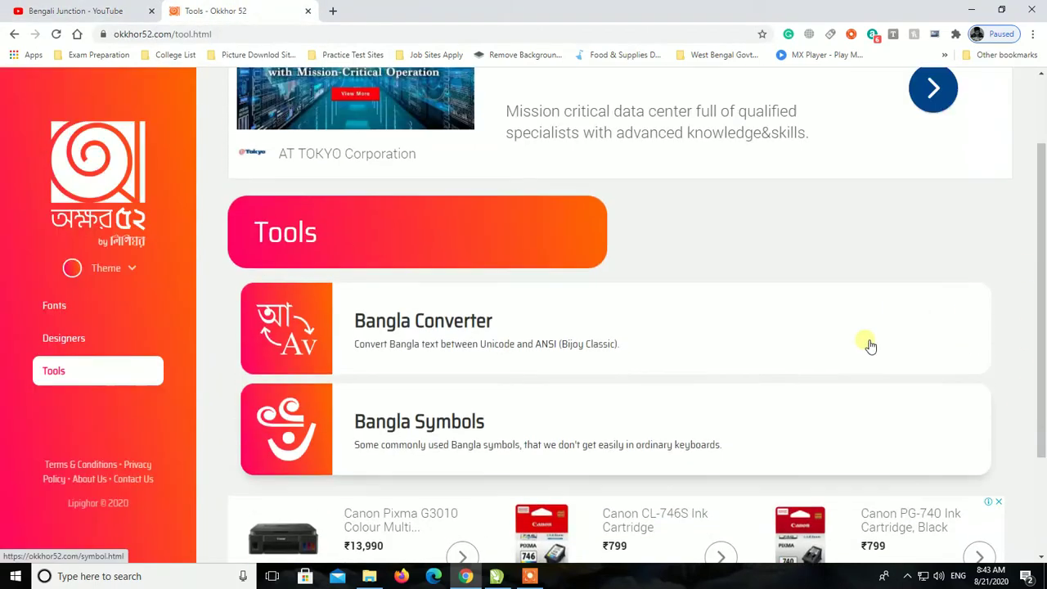
scroll(374, 253, "down", 1)
left_click(367, 234)
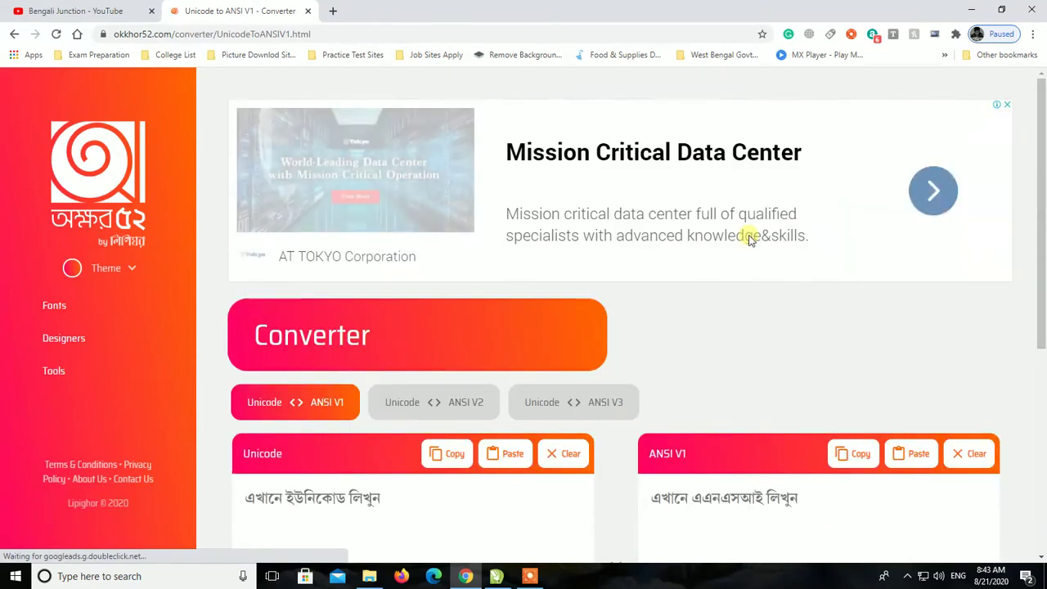
scroll(751, 237, "down", 3)
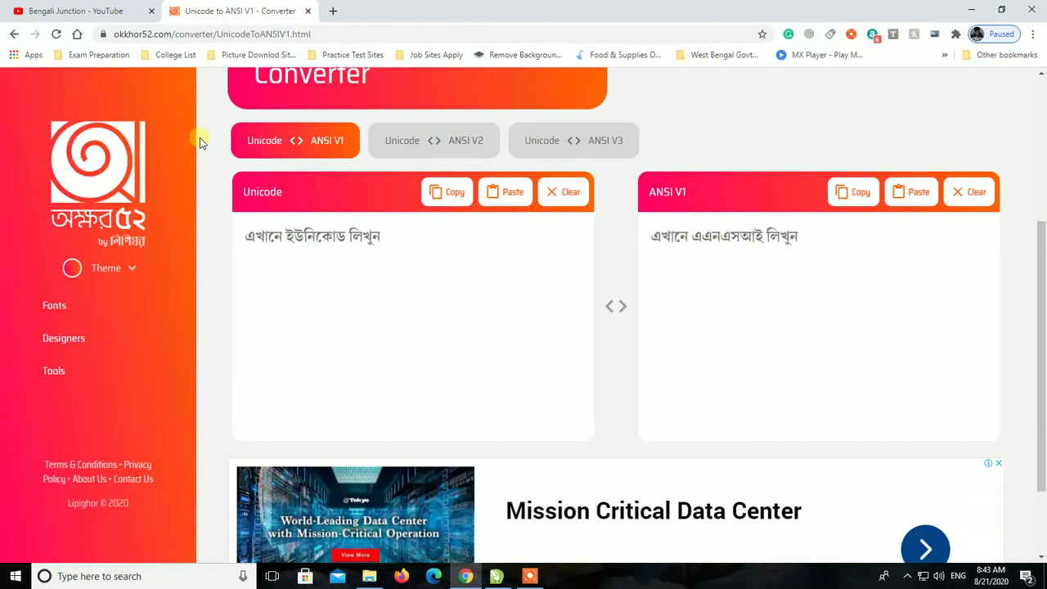
- Compare the Unicode-to-ANSI V2 and V3 converters, settle on V1, and return to CorelDRAW
left_click(455, 146)
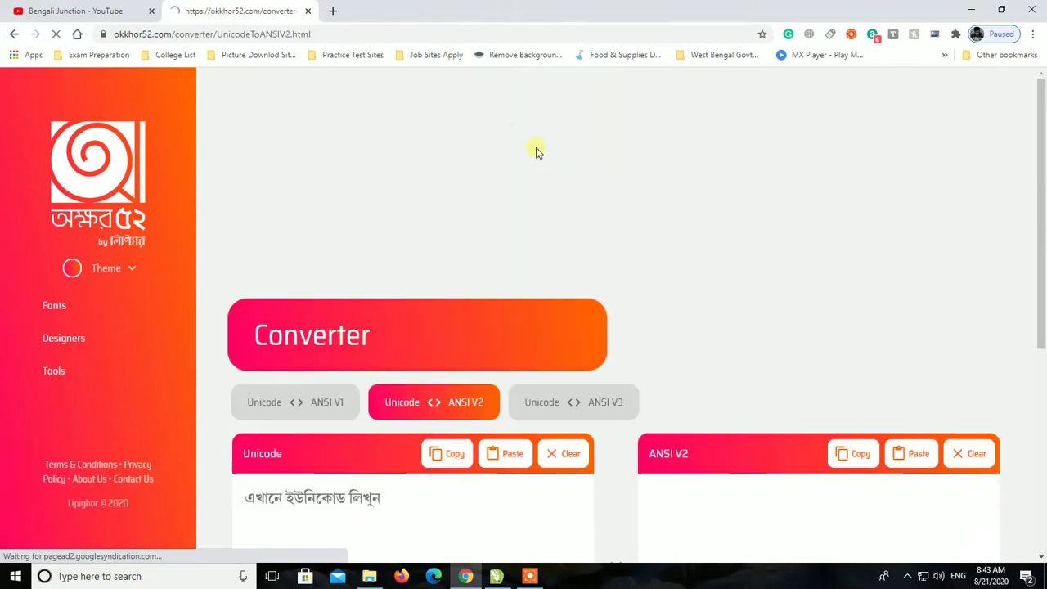
scroll(750, 229, "down", 3)
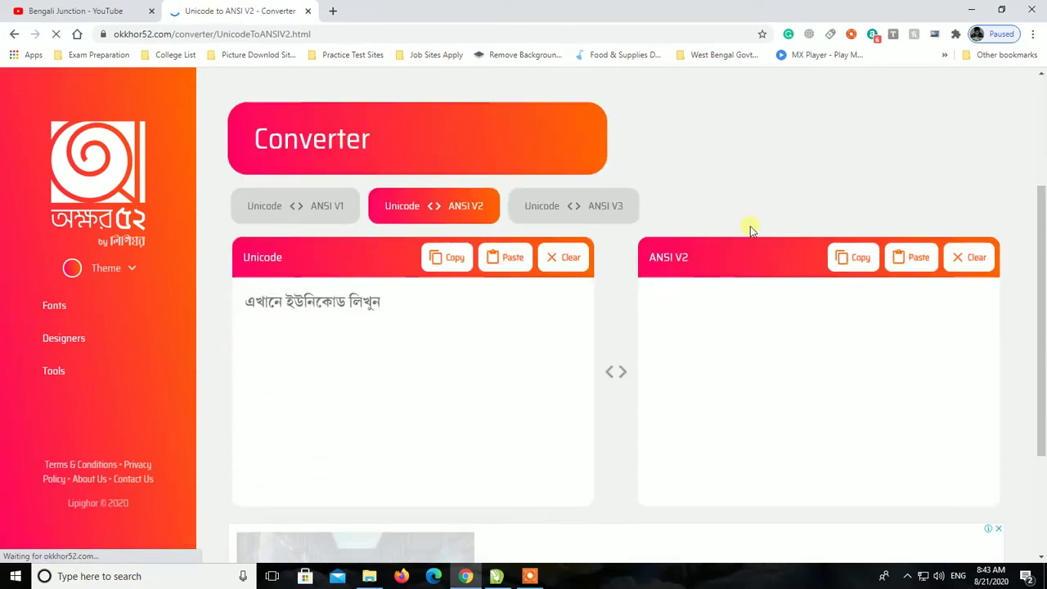
left_click(623, 214)
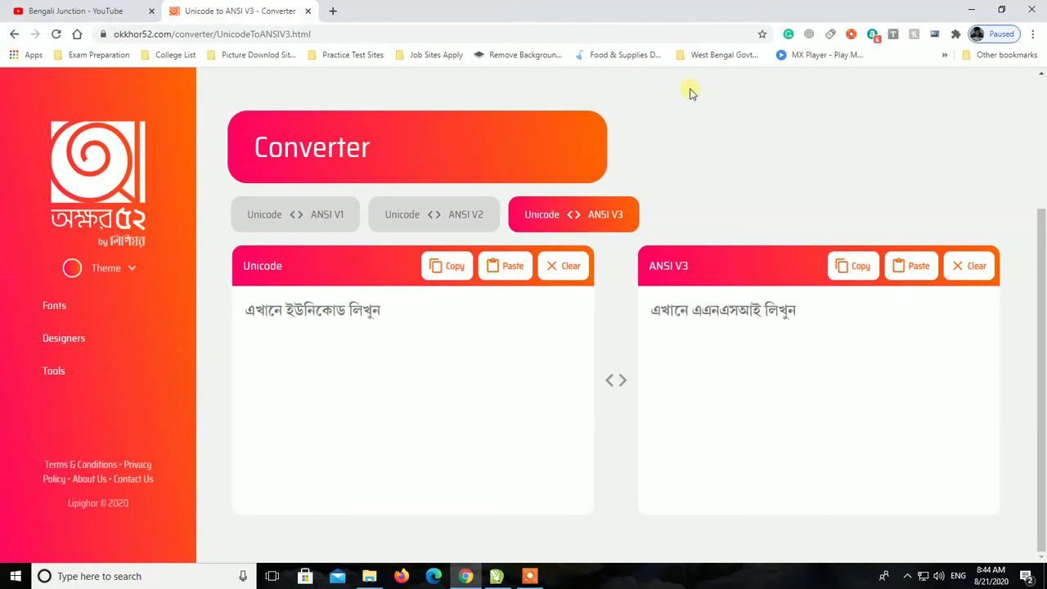
left_click(323, 225)
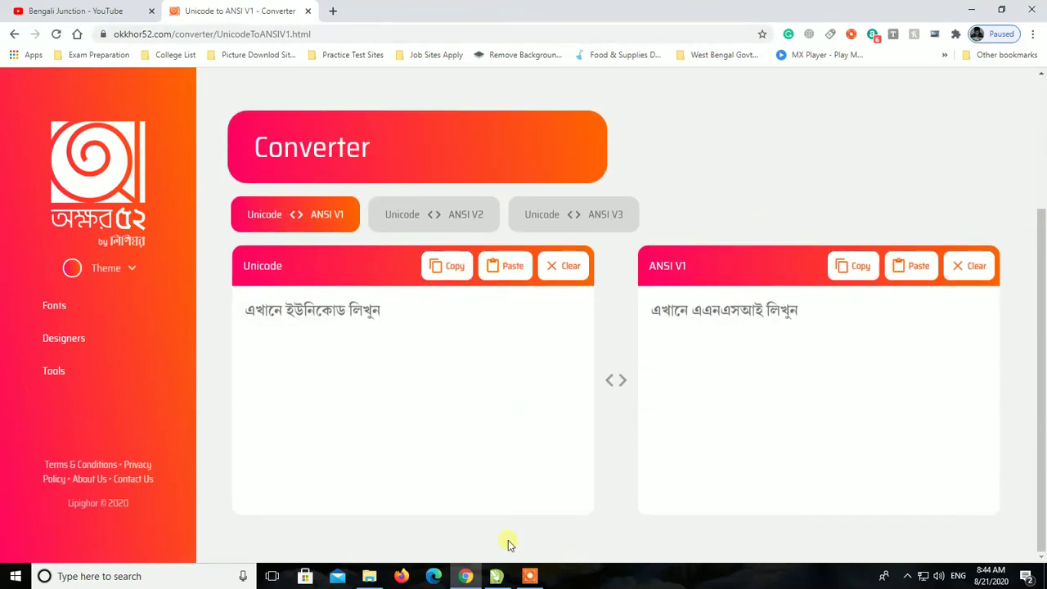
left_click(497, 576)
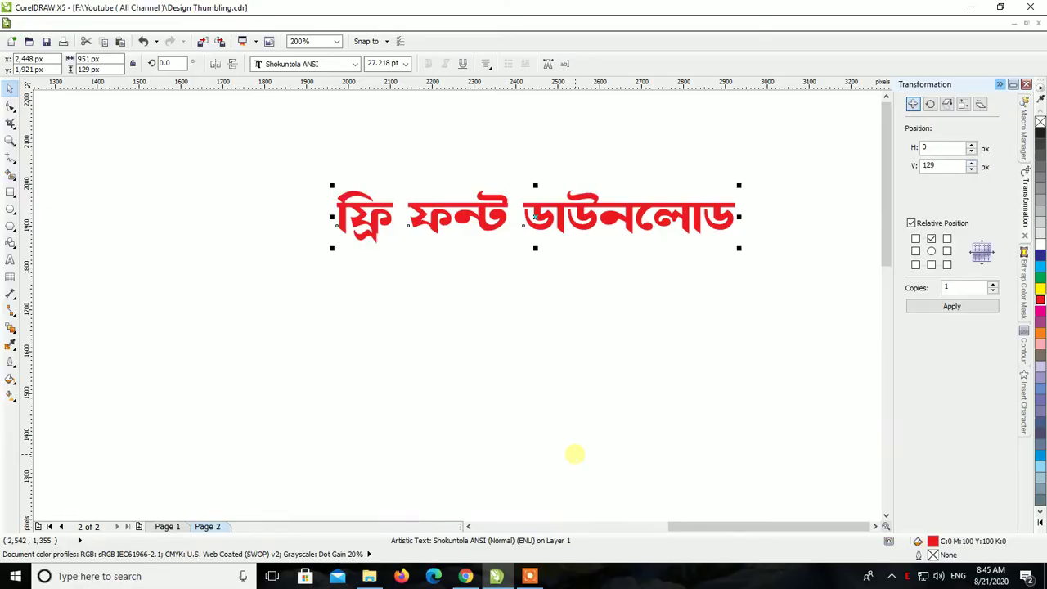
- Finish the heading's second line so it reads প্রচেষ্টা প্রকল্প
left_click(10, 261)
key("ctrl+a")
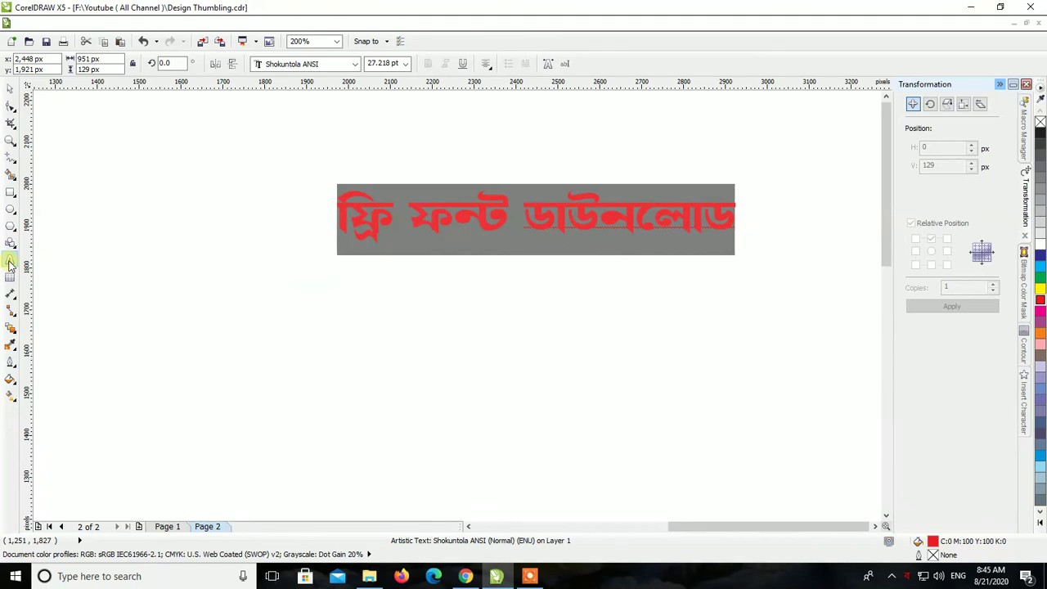
left_click(320, 189)
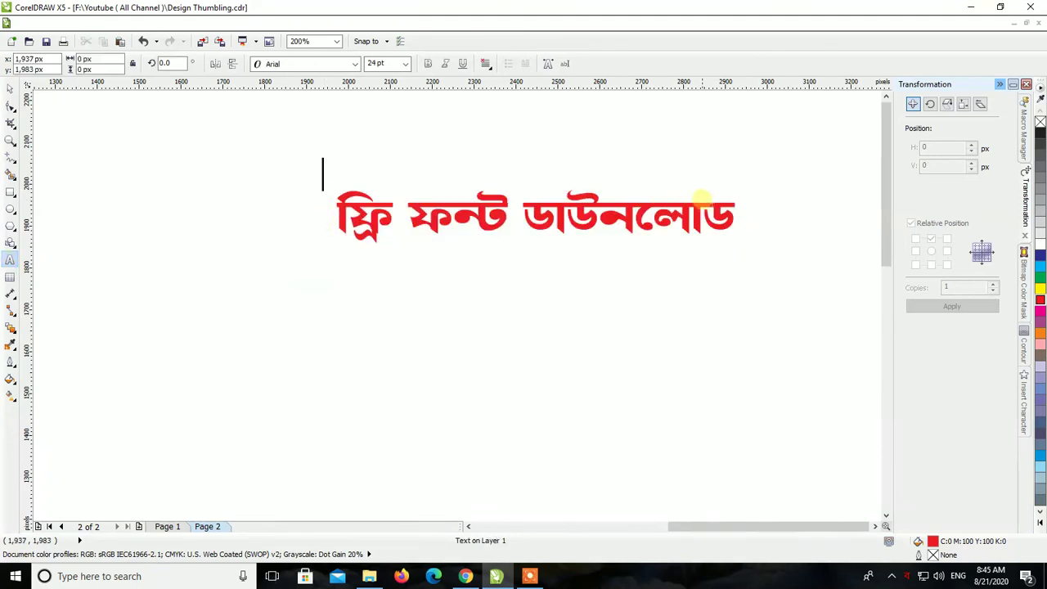
left_click(736, 206)
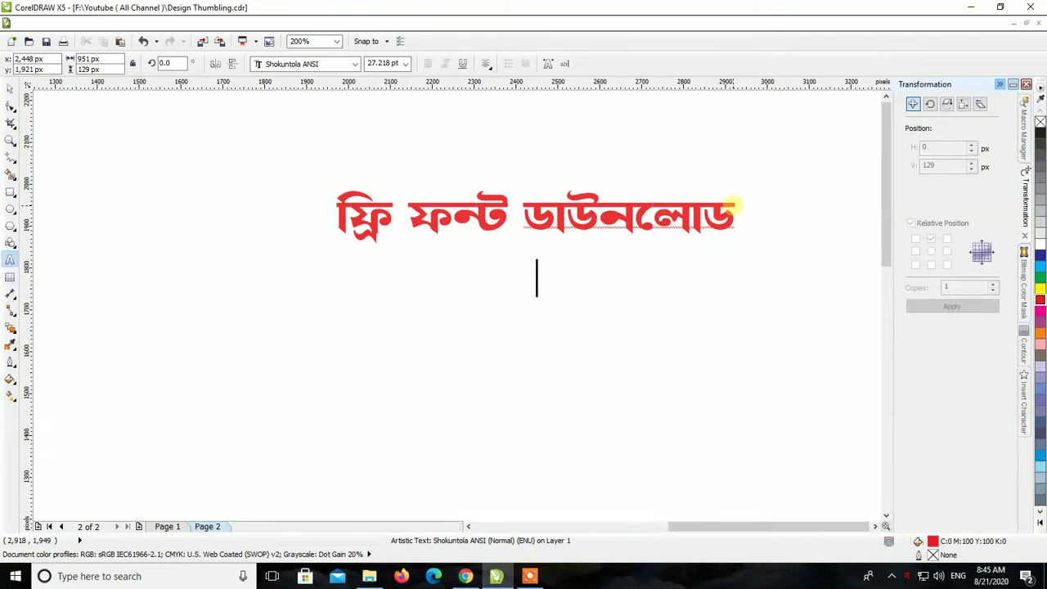
type("প্রে")
type("চ")
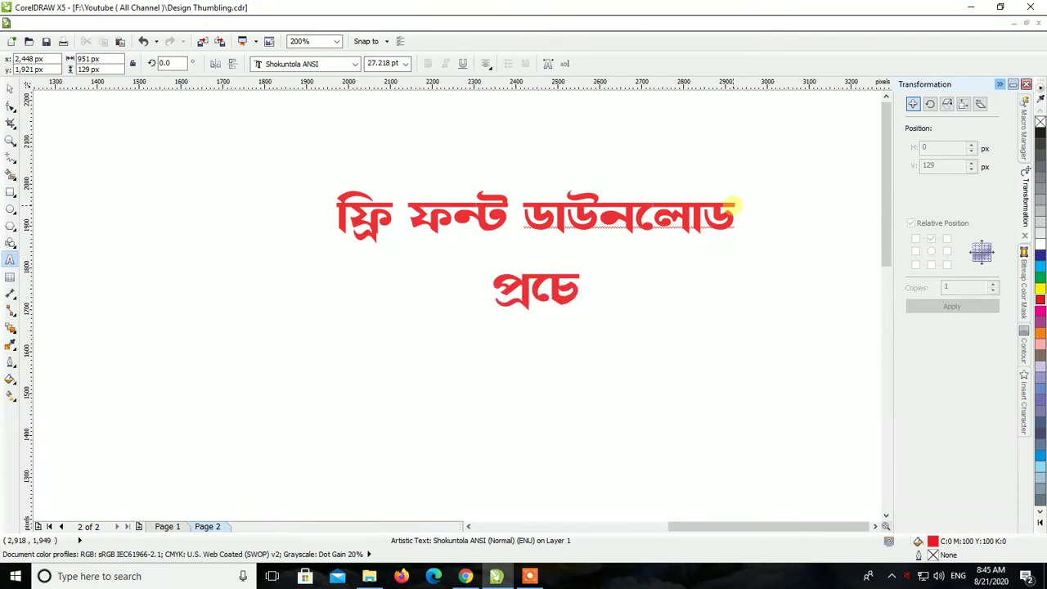
type("স্মধ")
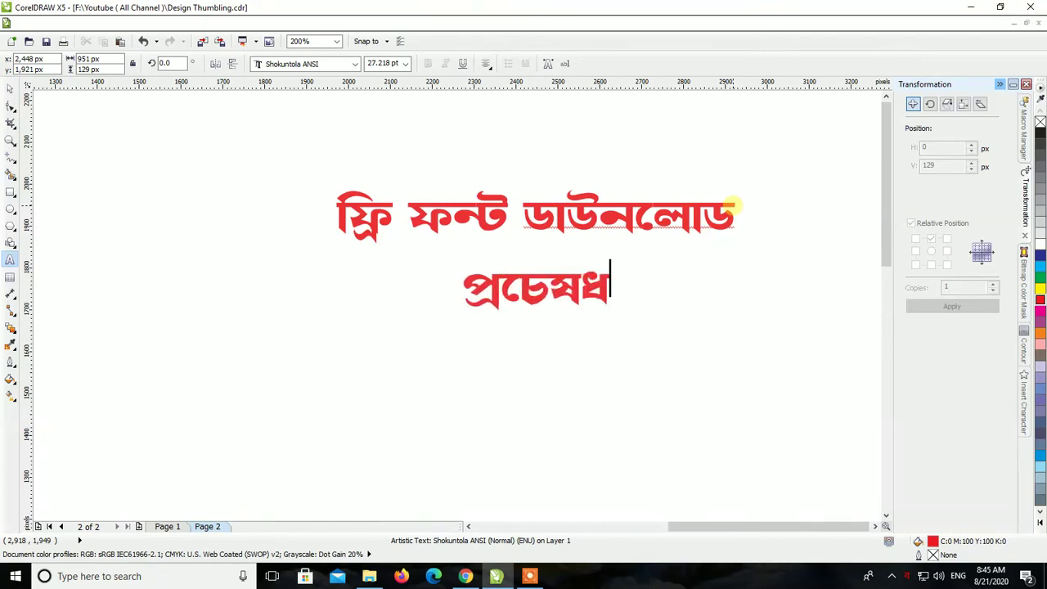
key("BackSpace")
key("BackSpace")
key("BackSpace")
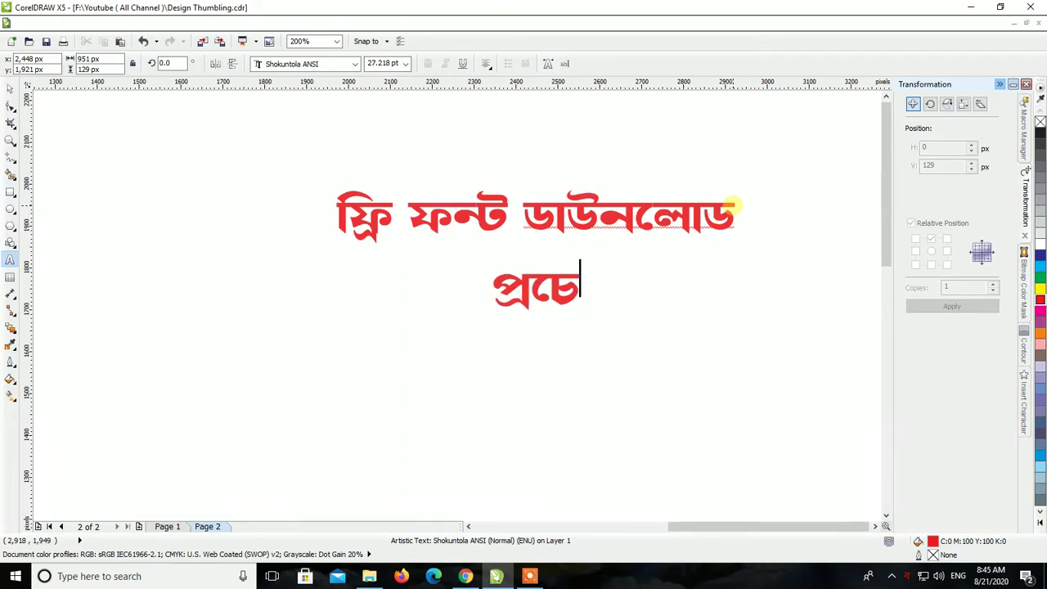
type("স্ম")
type("ষ্ঠ")
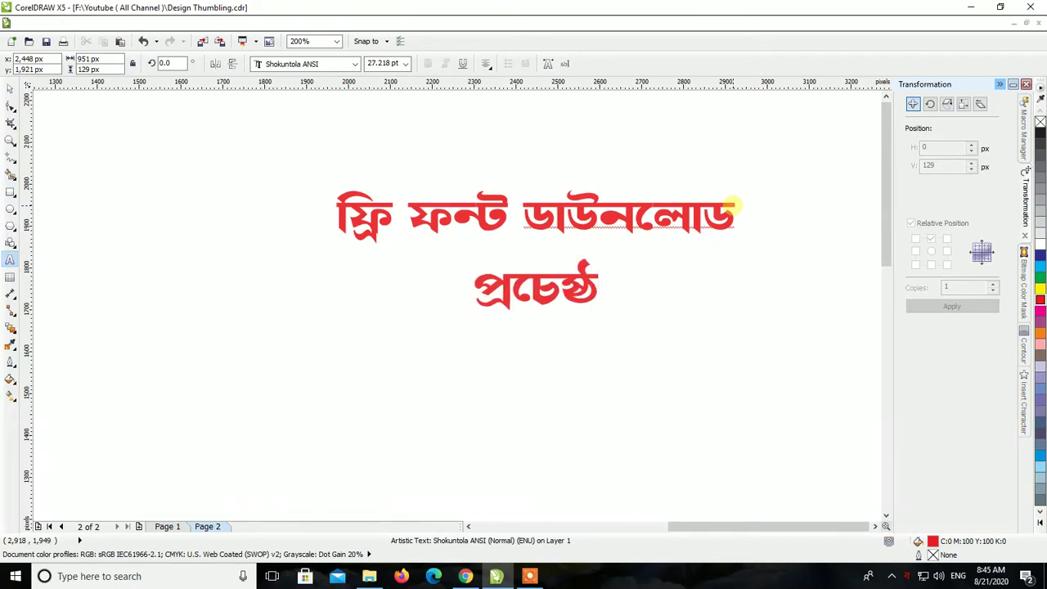
type("া প্রক")
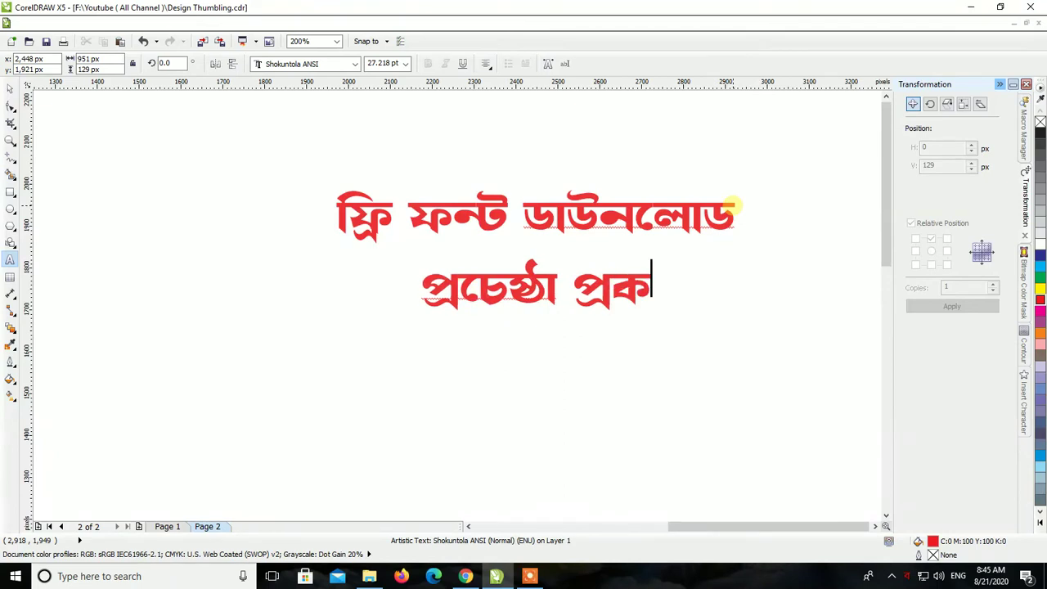
type("ল্প")
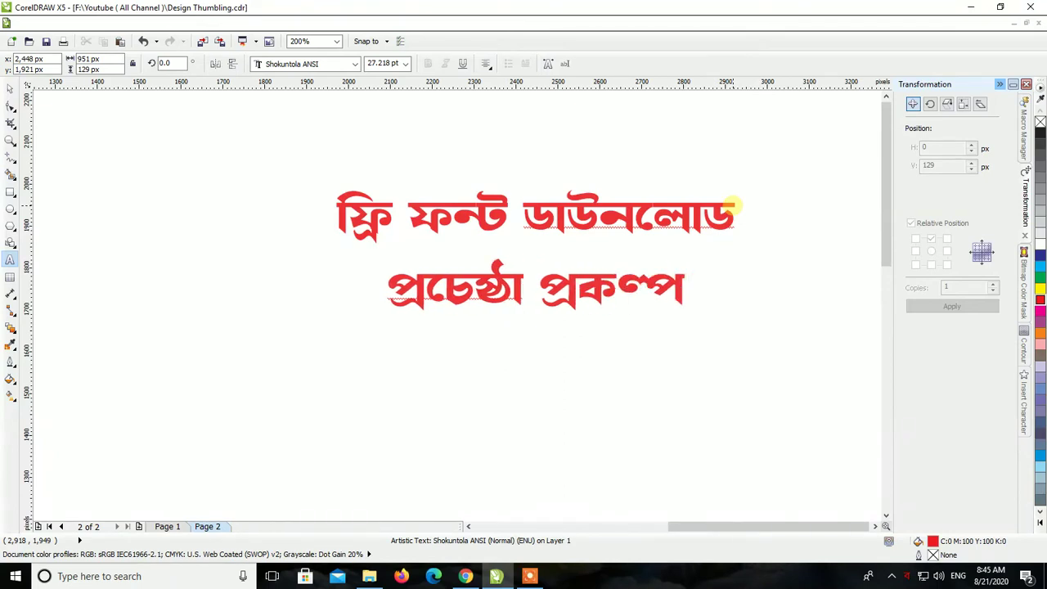
key("BackSpace")
key("BackSpace")
key("BackSpace")
type("ক")
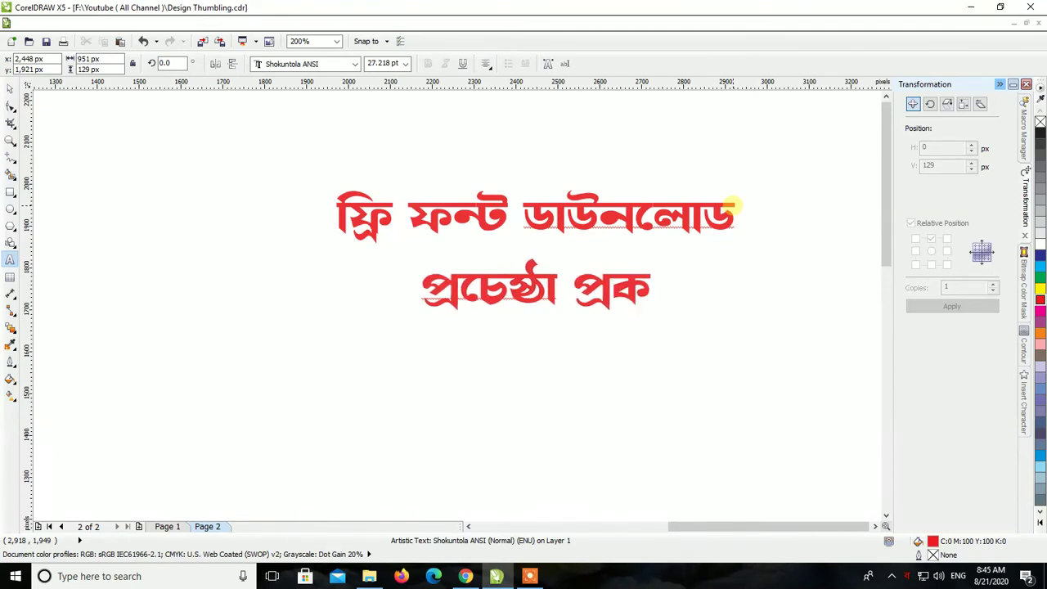
type("্লপ")
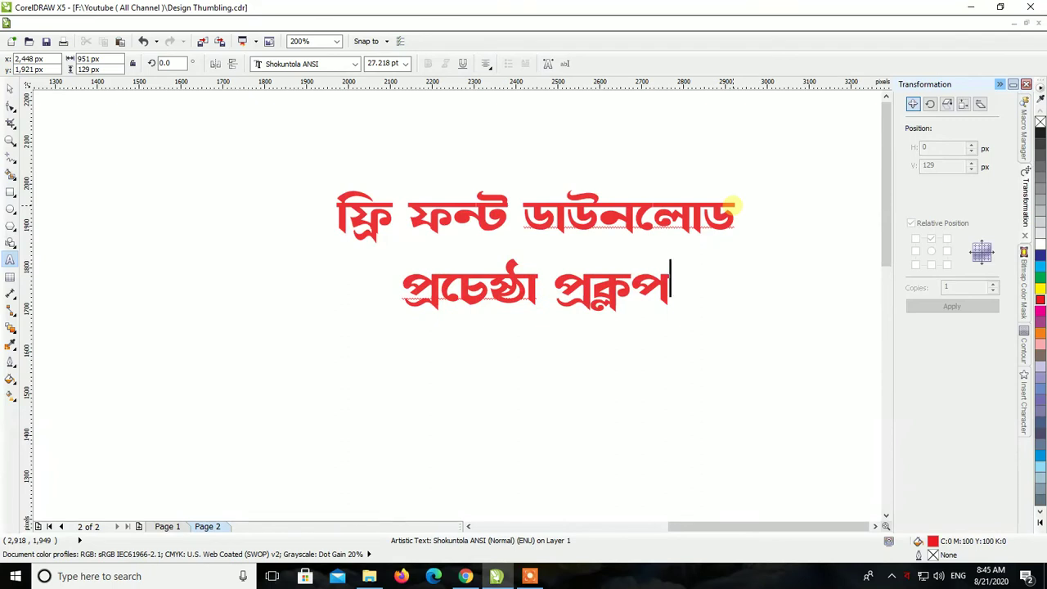
- Add a third line reading শুভ শারদীয়া below the second
key("Return")
type("সার")
key("BackSpace")
key("BackSpace")
key("BackSpace")
type("শারদীয়")
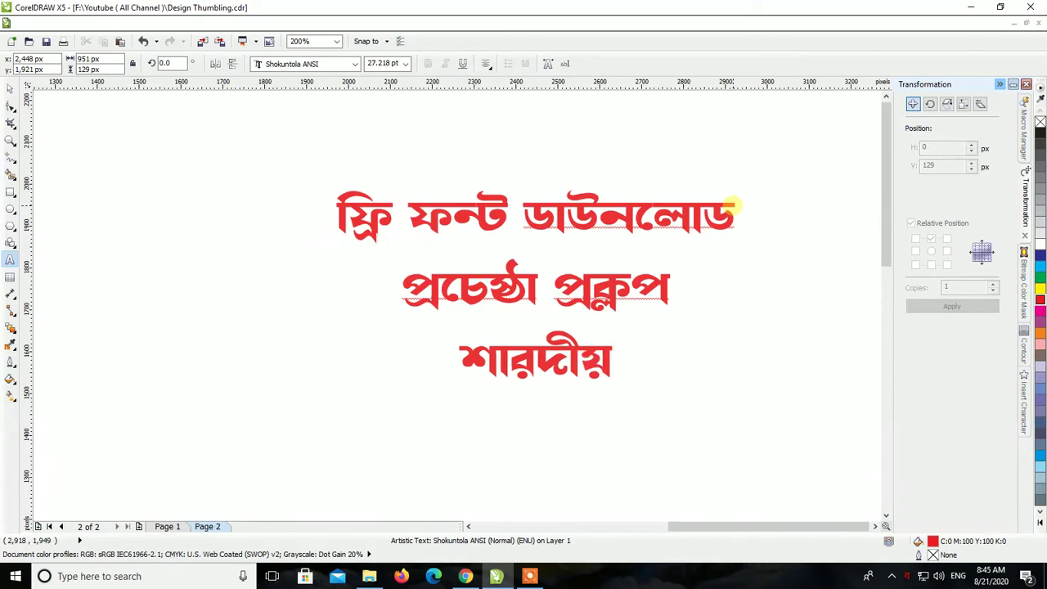
type("া")
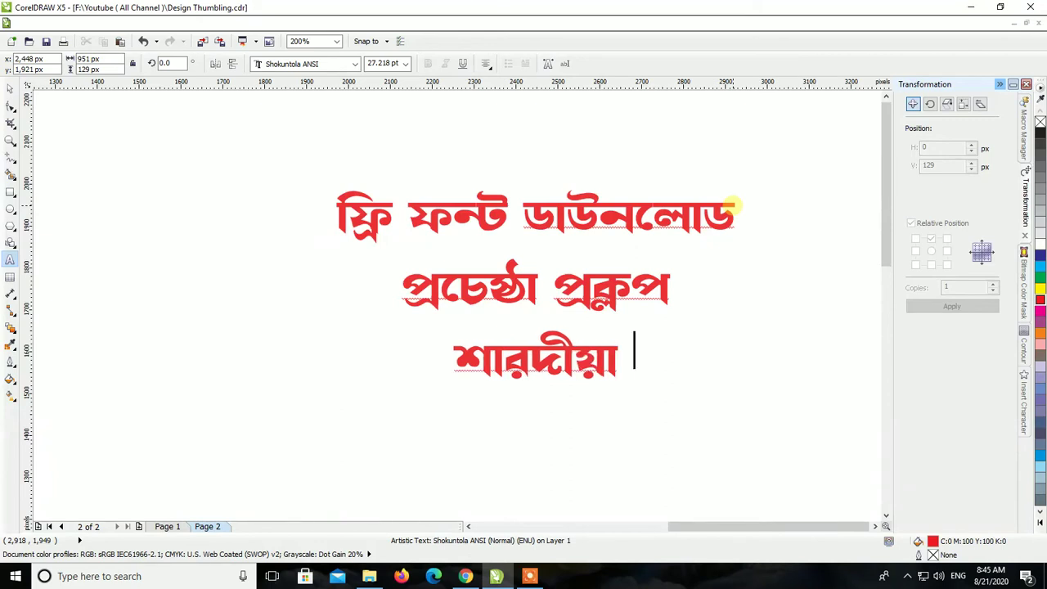
type(" শুে")
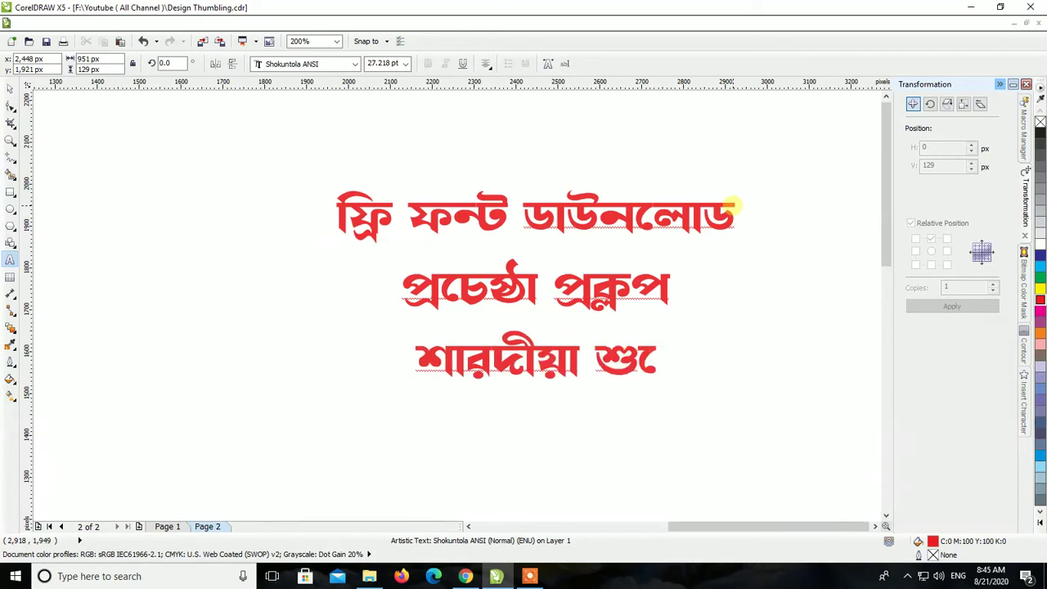
type("ভচ")
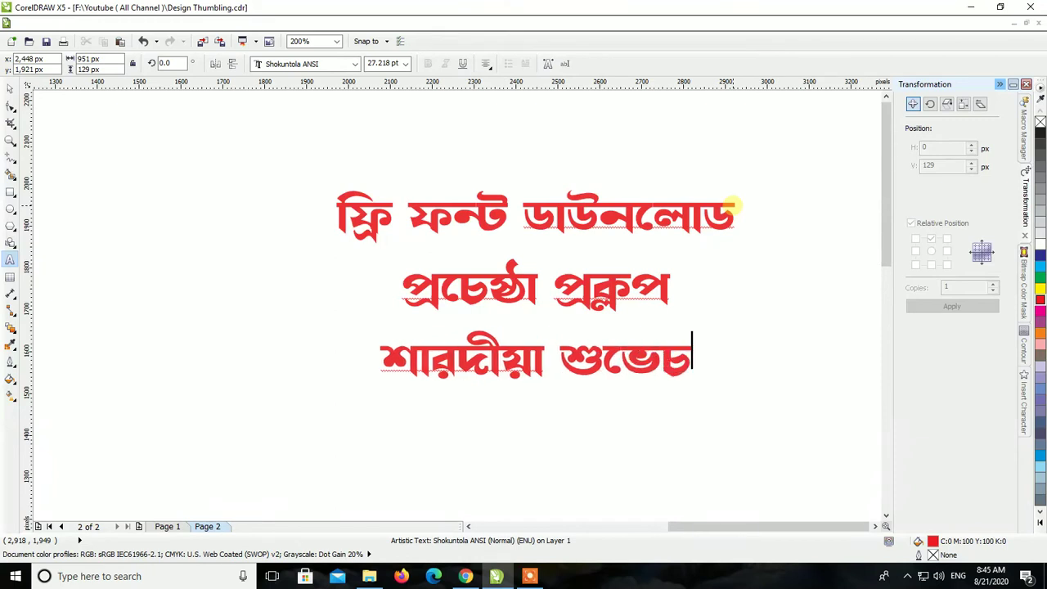
type("্ছা")
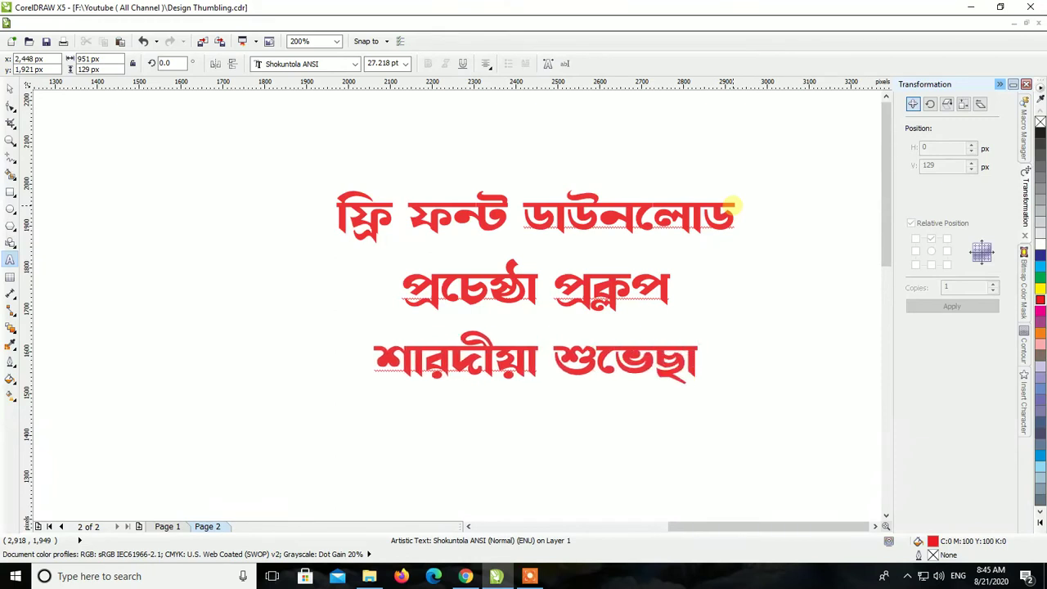
key("BackSpace")
key("BackSpace")
key("BackSpace")
type("চ")
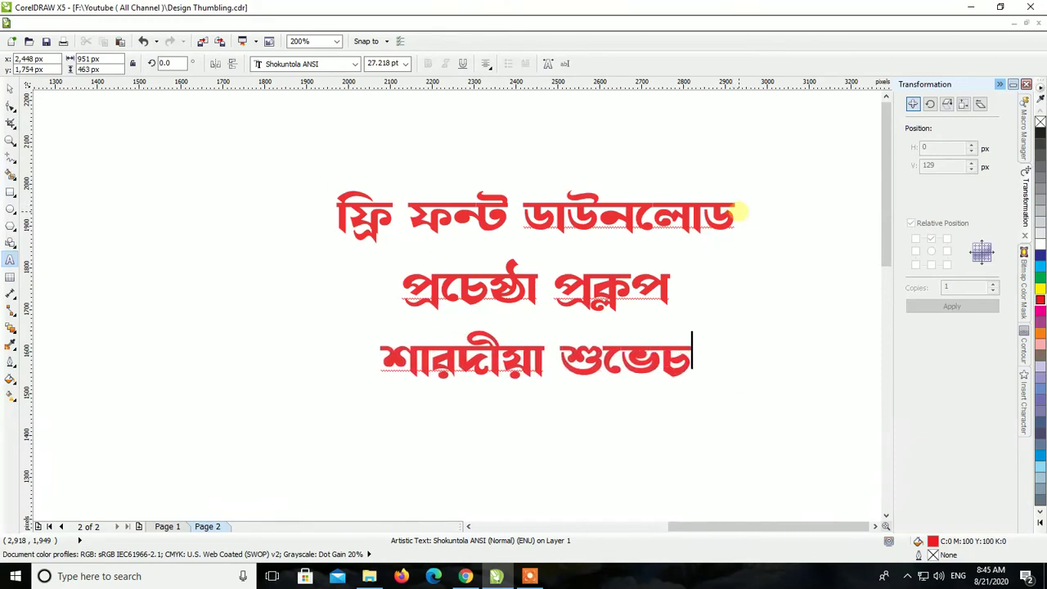
type("্ছ")
key("BackSpace")
key("BackSpace")
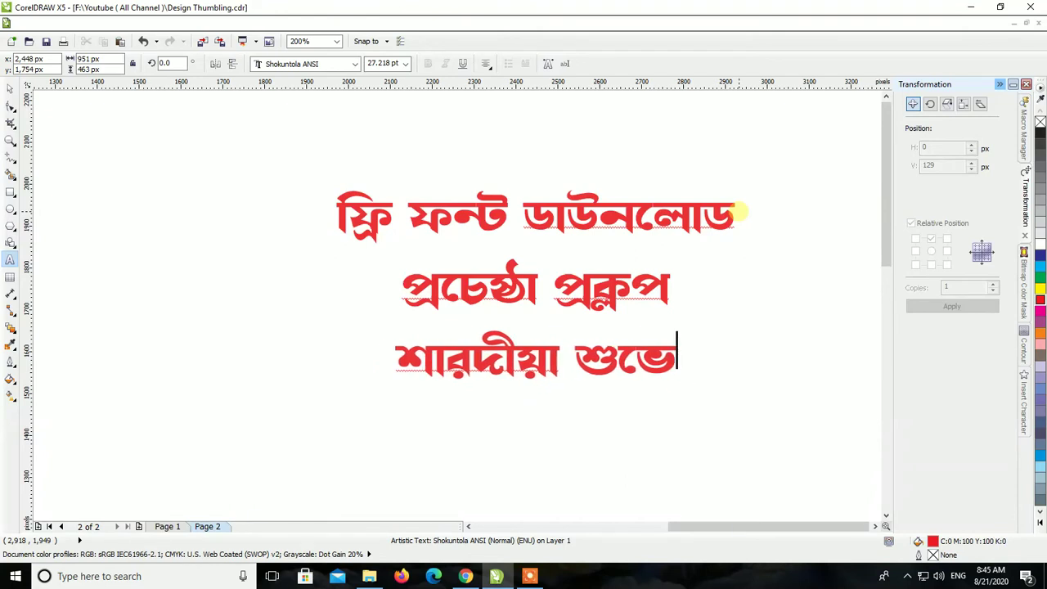
type("স্ষখ")
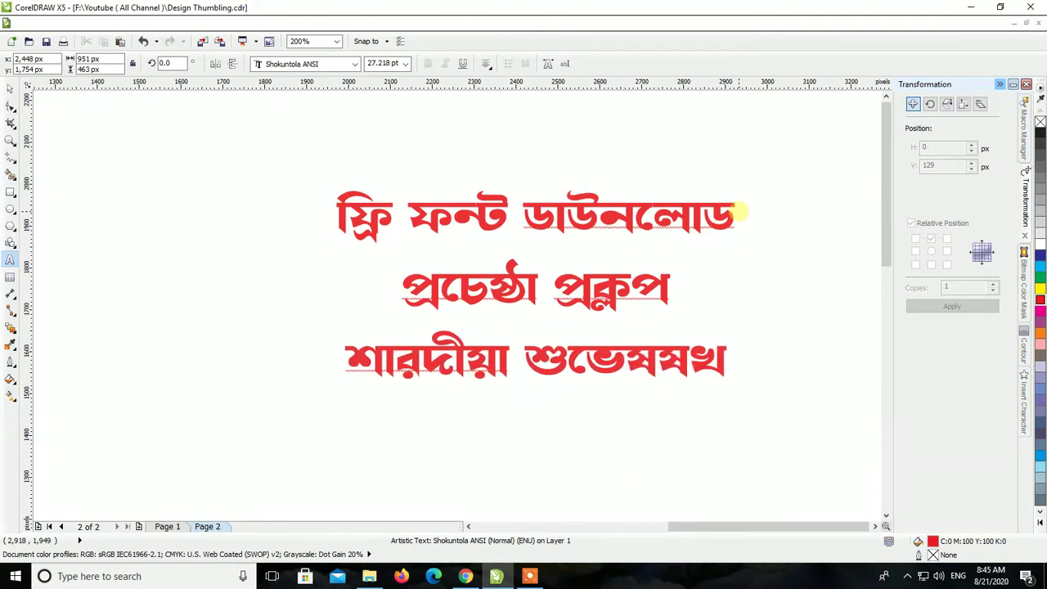
key("BackSpace")
key("BackSpace")
key("BackSpace")
key("BackSpace")
key("BackSpace")
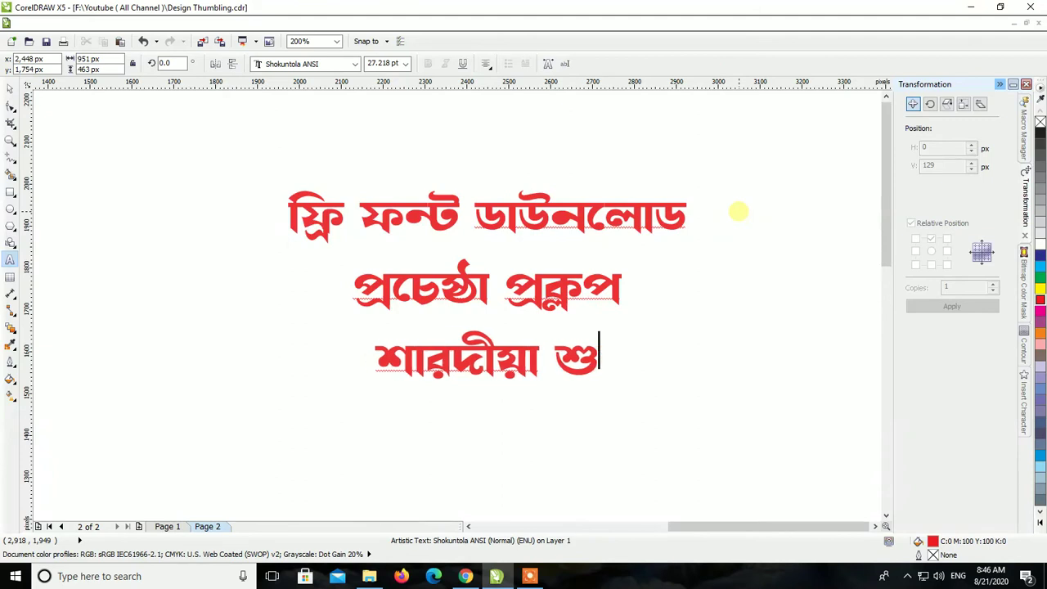
type("ভ")
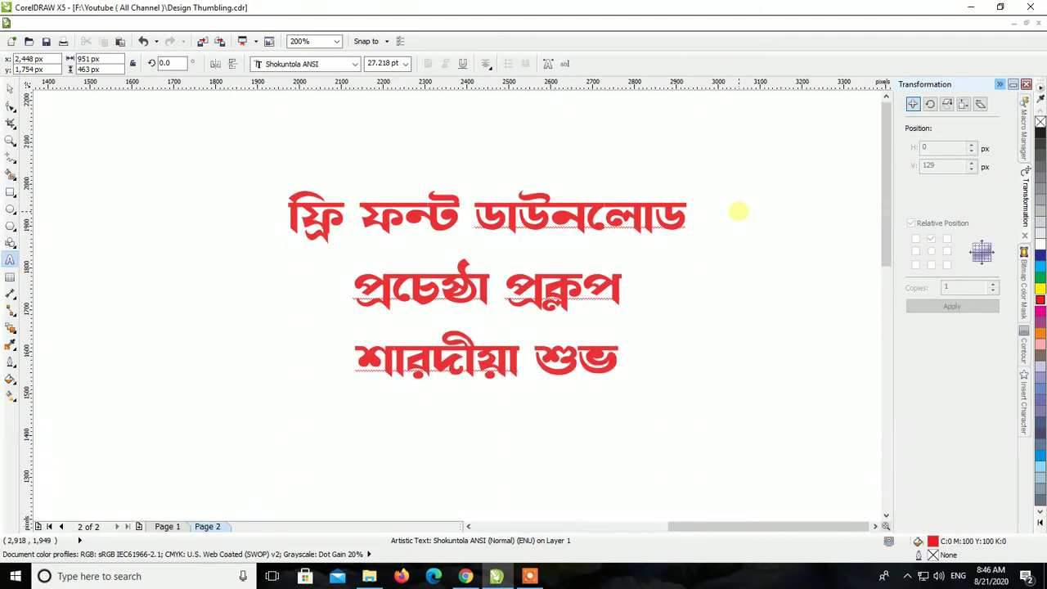
key("BackSpace")
key("BackSpace")
key("BackSpace")
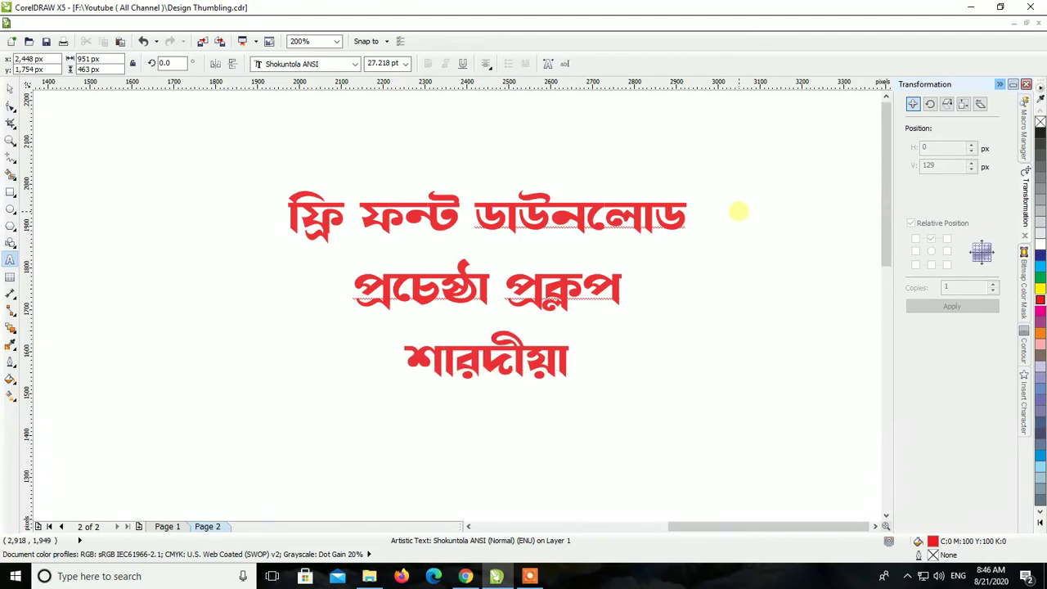
left_click(409, 354)
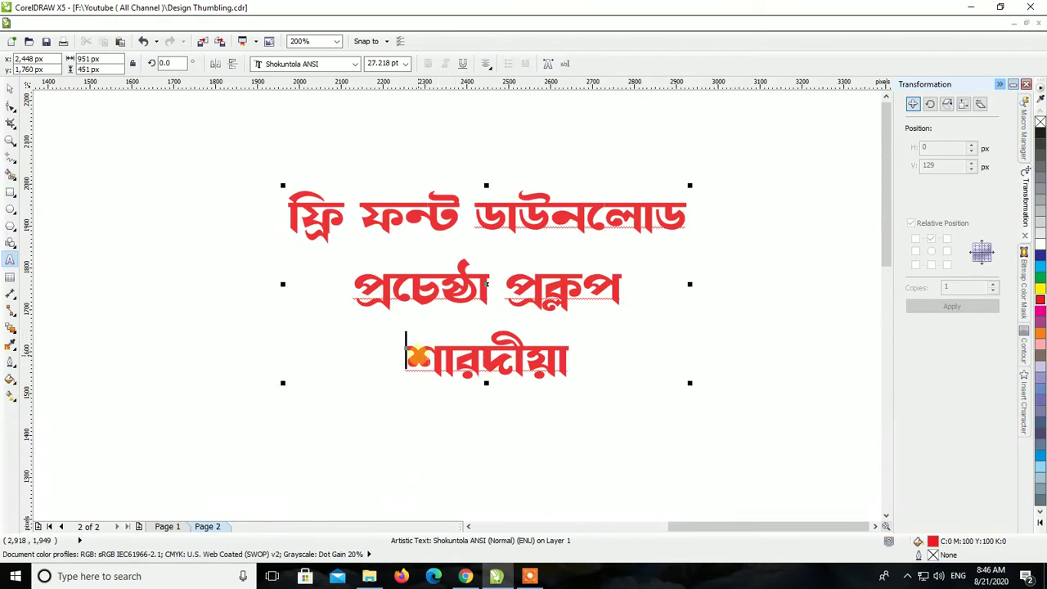
type("শুভ")
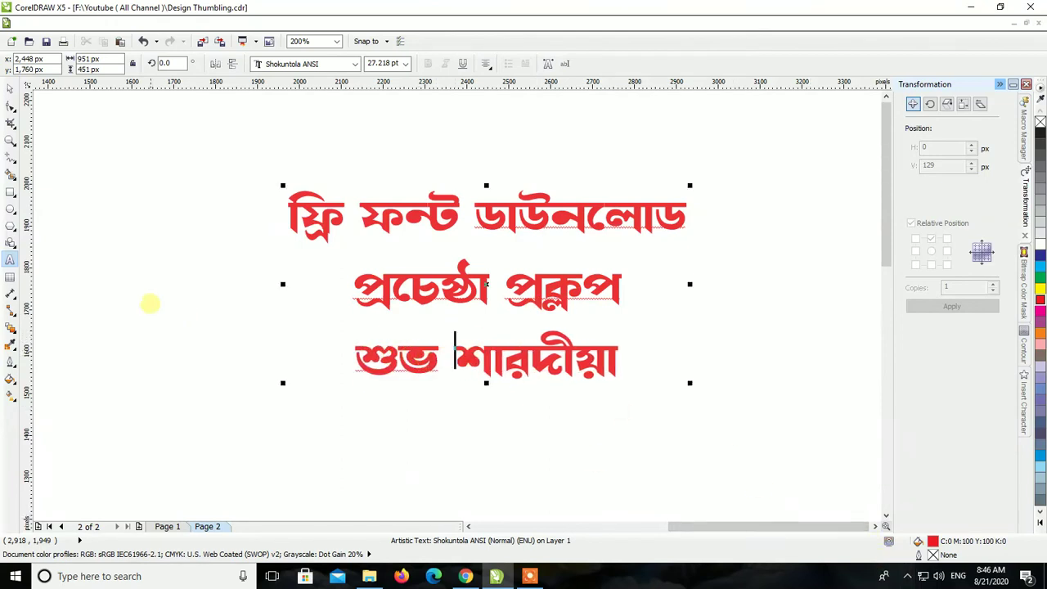
- Select all three lines of the Bengali heading text with Ctrl+A
left_click(10, 88)
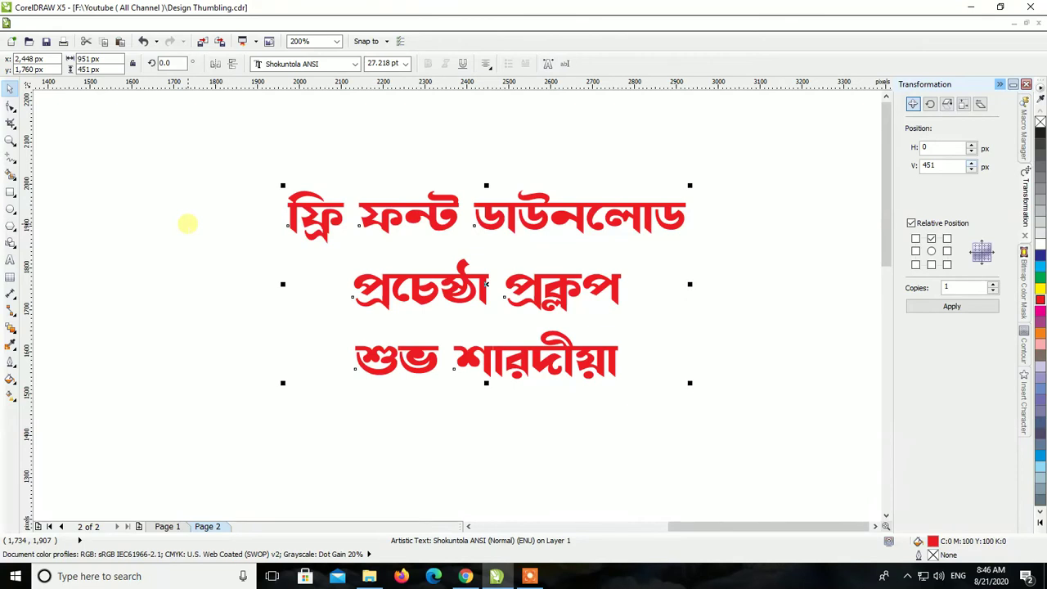
left_click(9, 262)
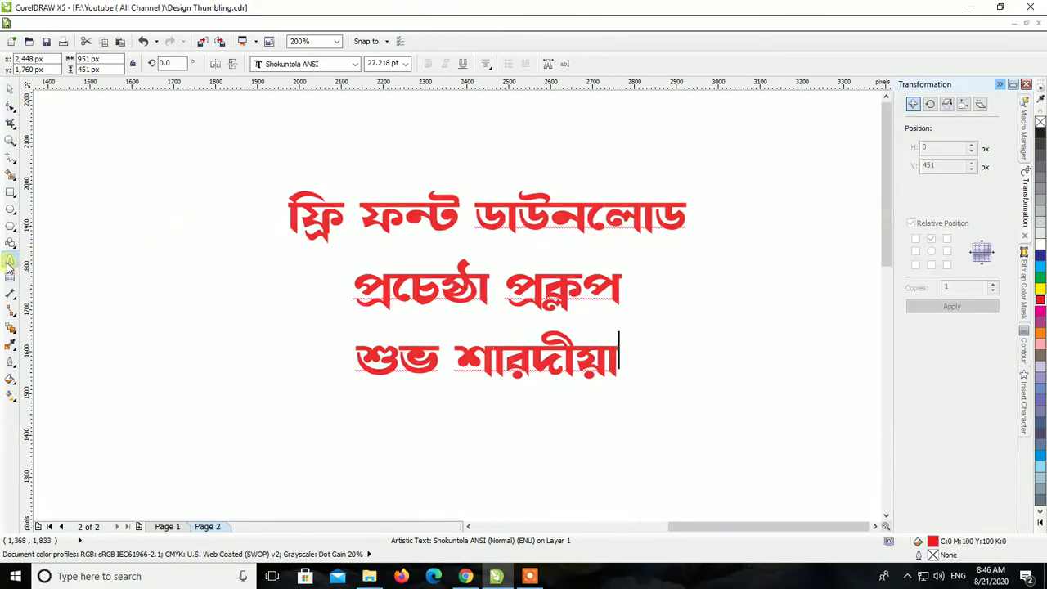
key("ctrl+a")
key("ctrl+c")
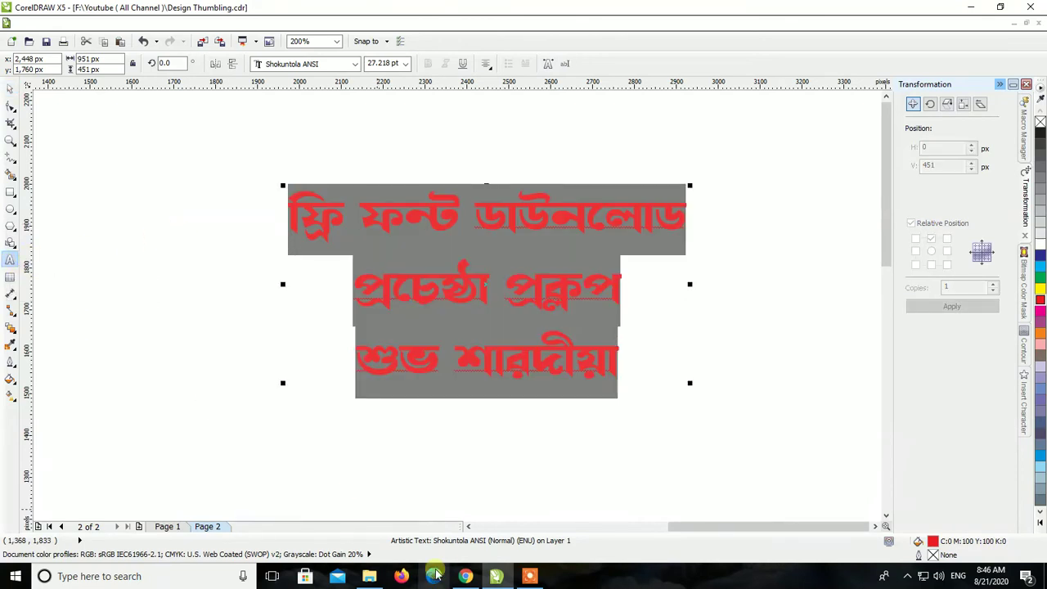
- Paste the copied heading into the Bijoy box and convert it to Unicode Bengali
left_click(467, 577)
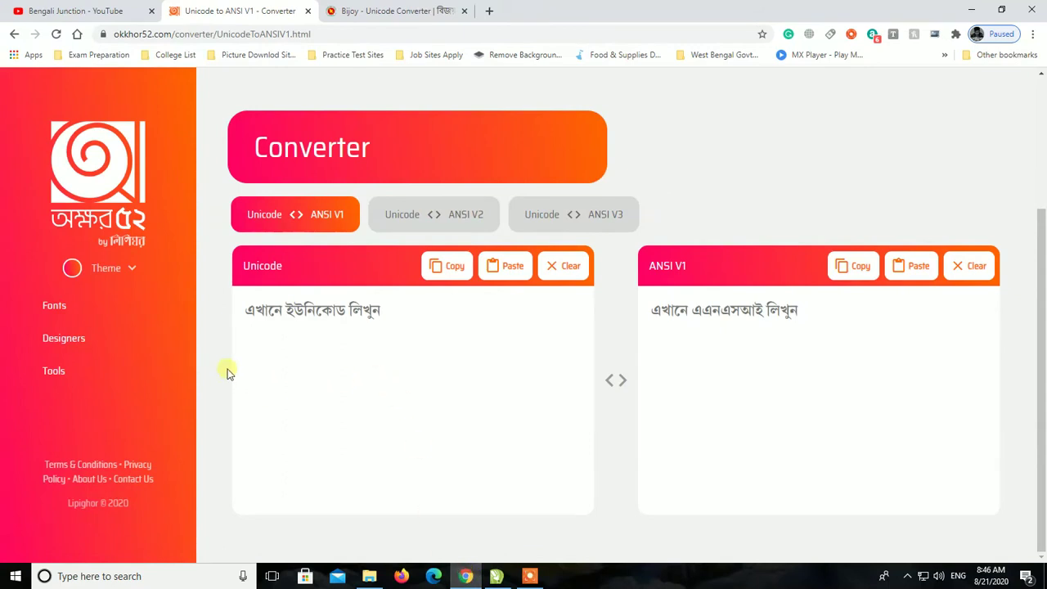
left_click(327, 8)
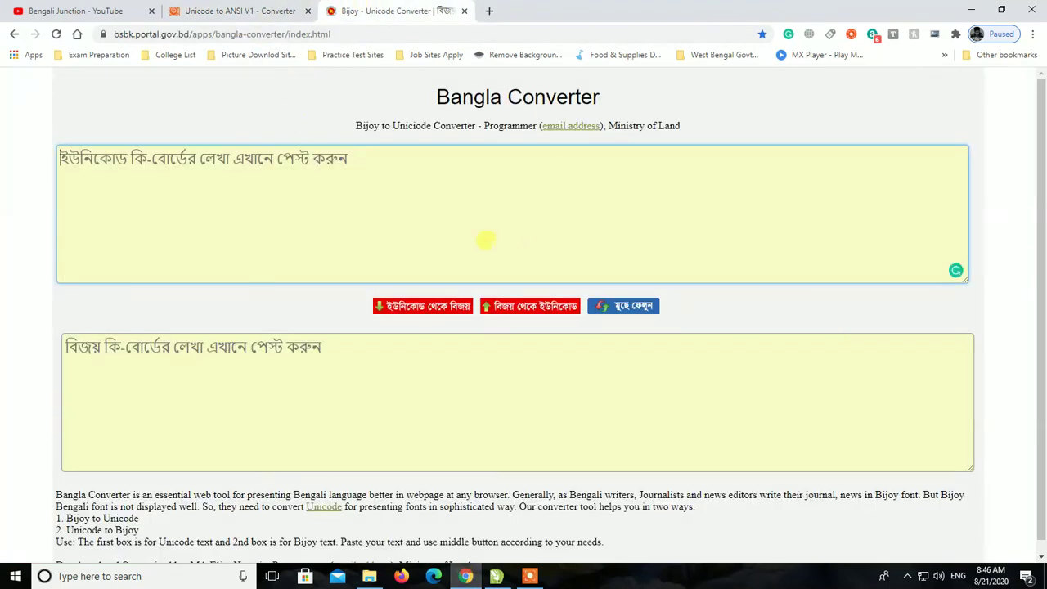
left_click(484, 240)
left_click(319, 355)
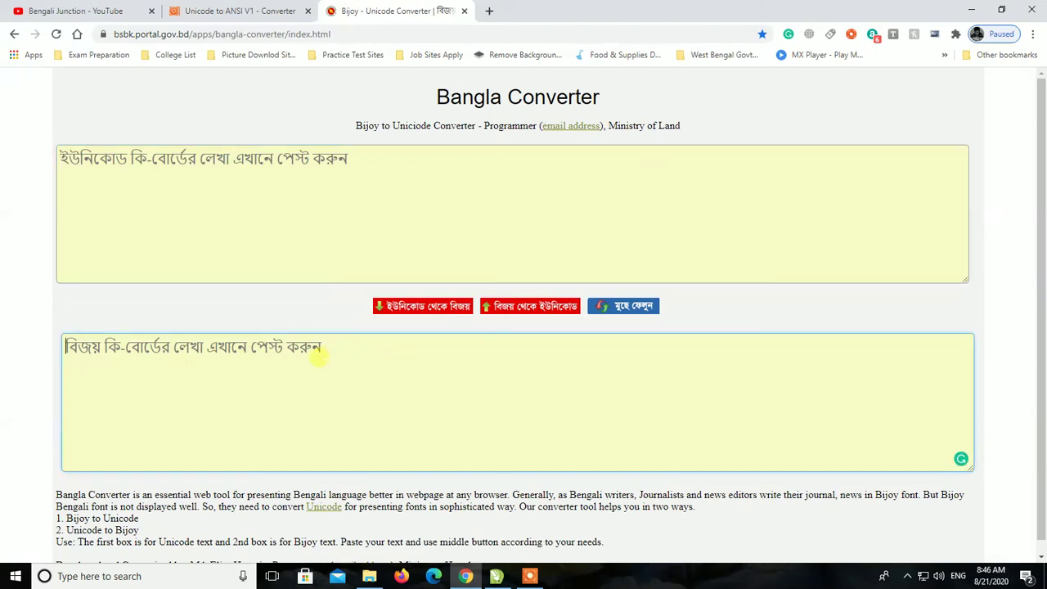
type("wd« d›U WvDb‡jvW cÖ‡Pôv cÖK¬c ïf kvi`xqv")
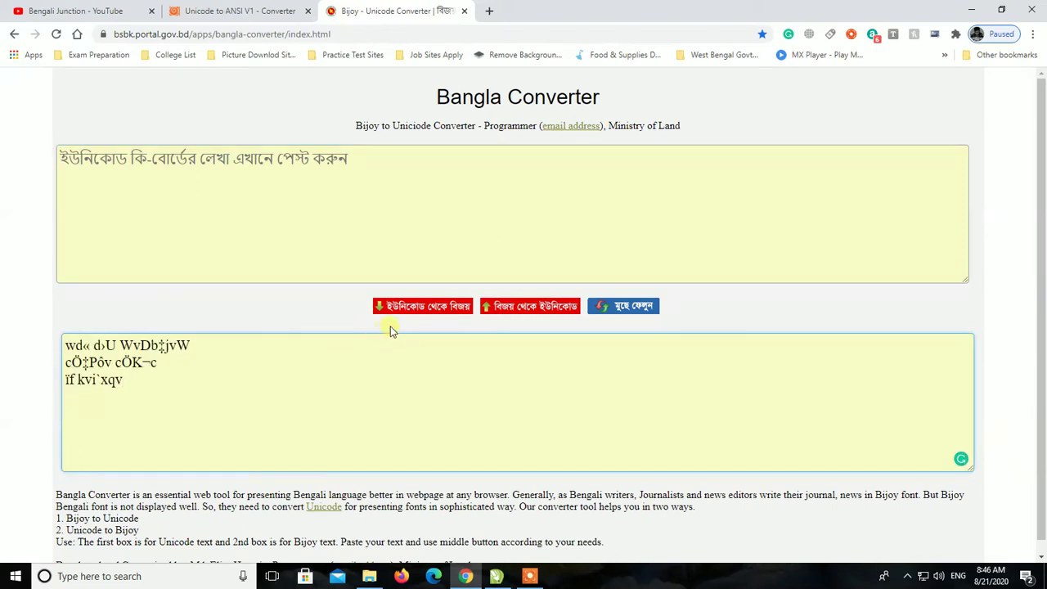
left_click(515, 306)
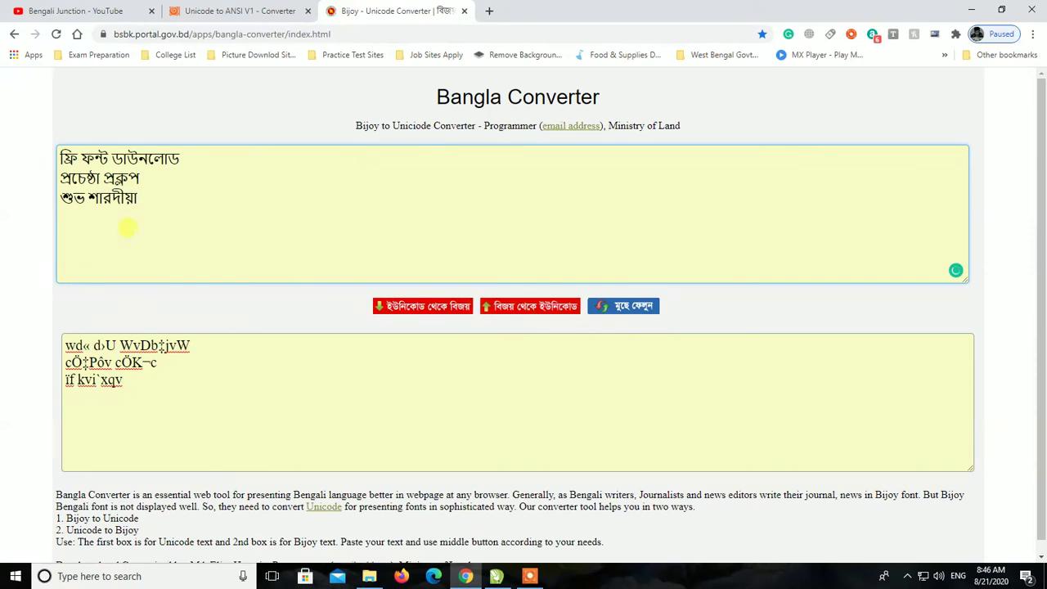
left_click(239, 11)
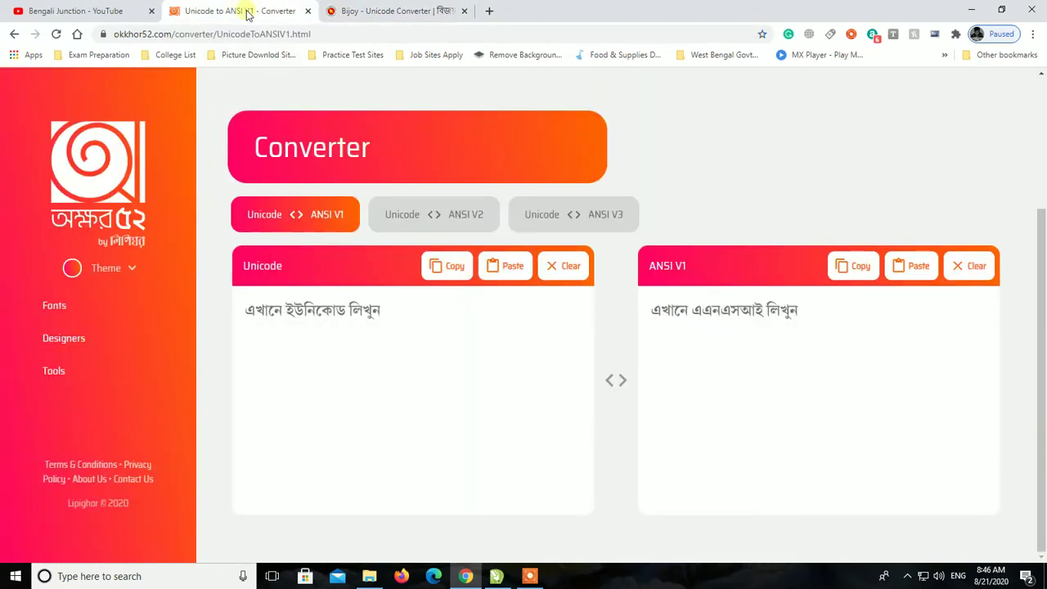
left_click(798, 309)
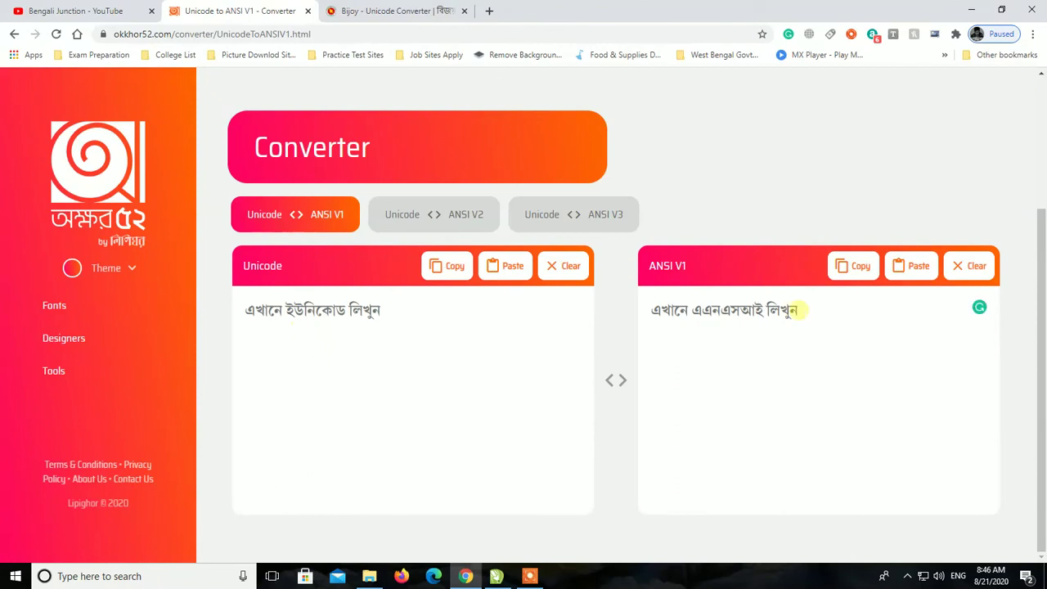
key("ctrl+v")
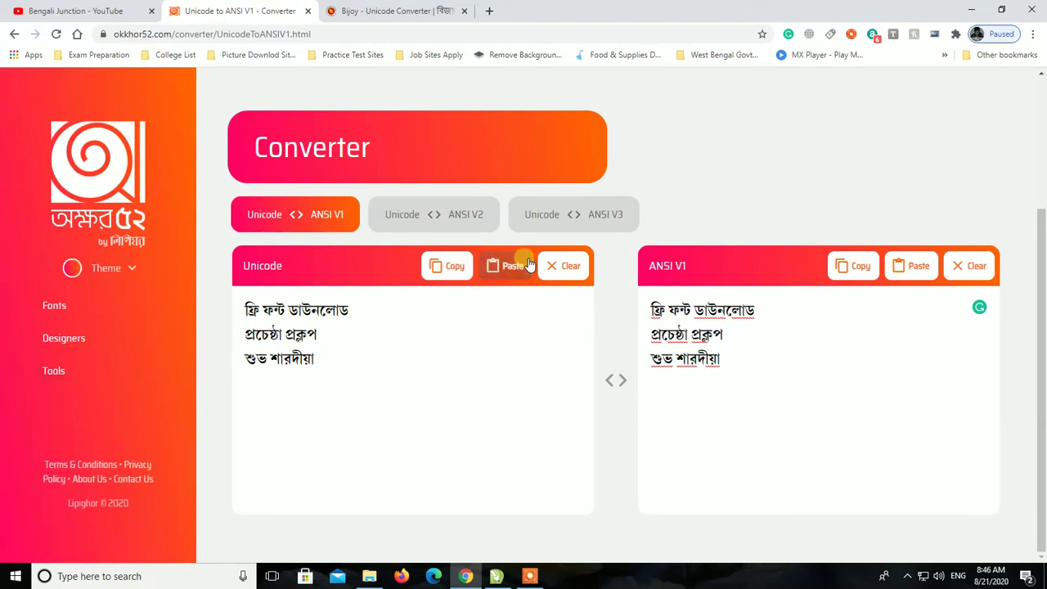
scroll(503, 278, "up", 1)
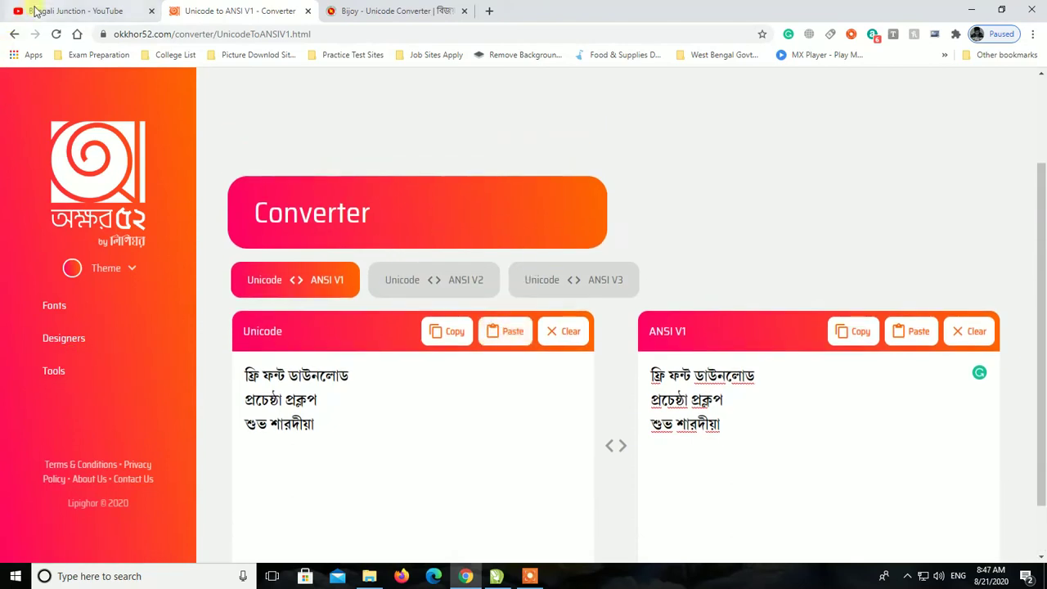
left_click(56, 34)
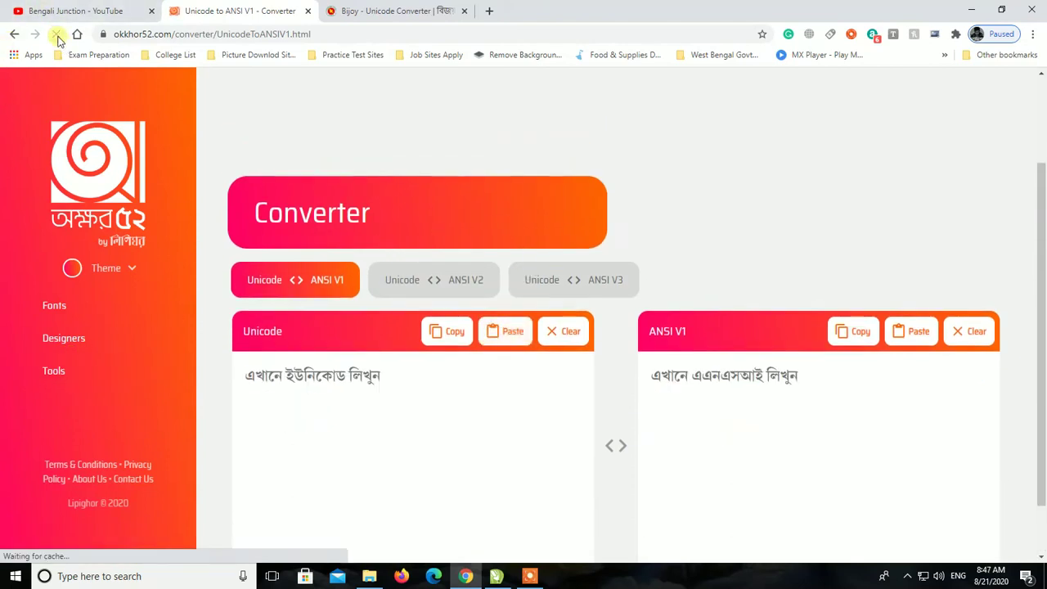
scroll(661, 301, "up", 2)
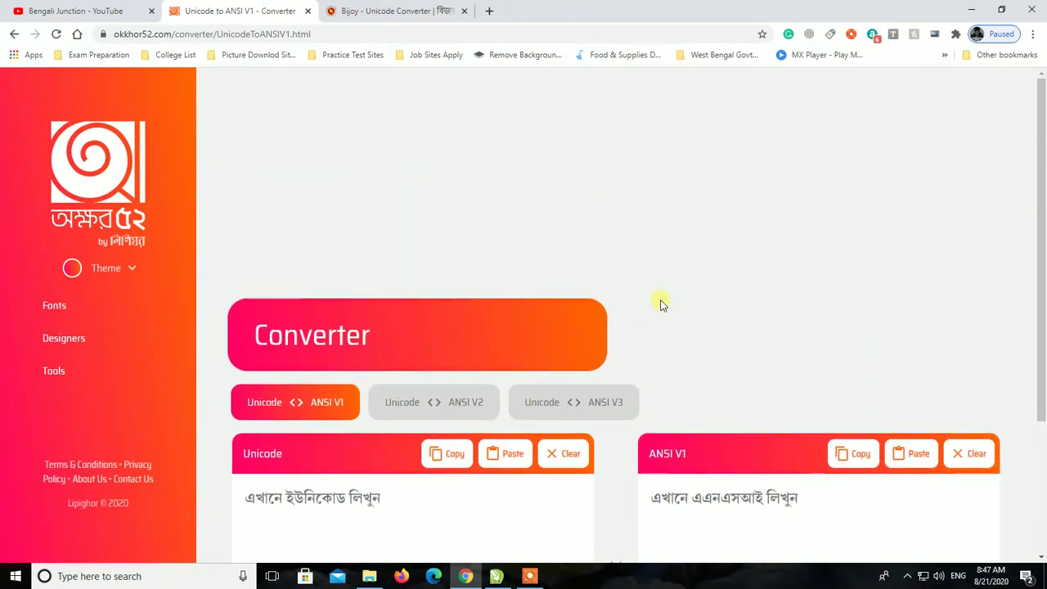
scroll(662, 305, "down", 3)
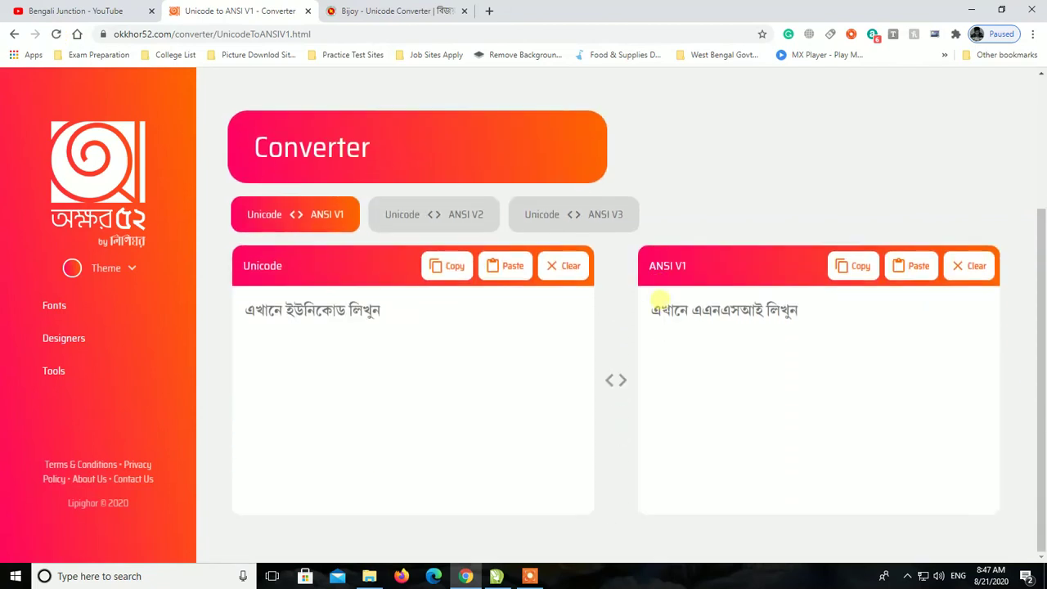
scroll(660, 302, "up", 1)
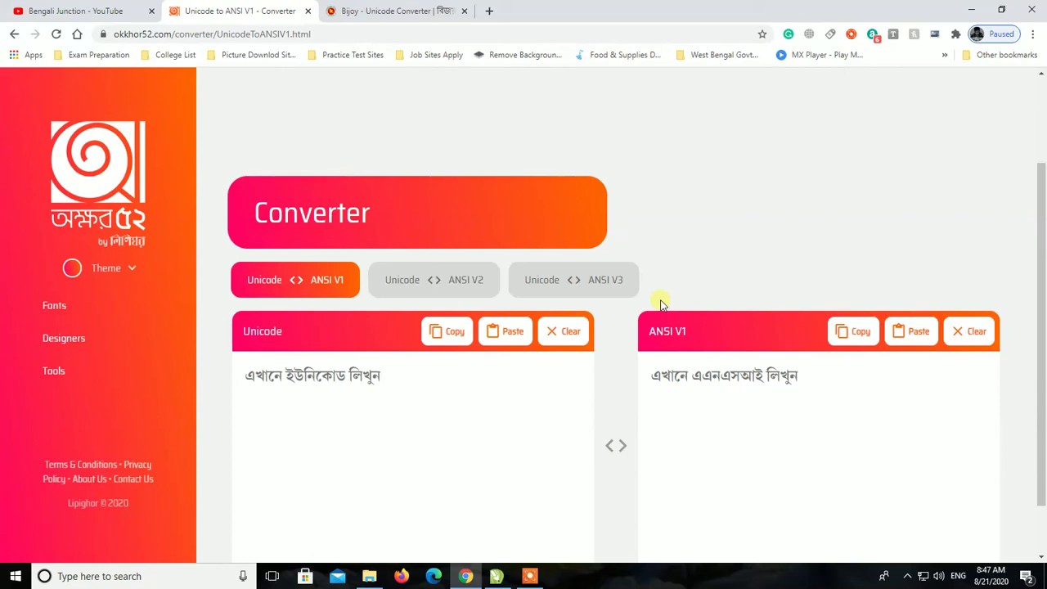
- Switch to the Bengali Junction YouTube channel home page
left_click(35, 10)
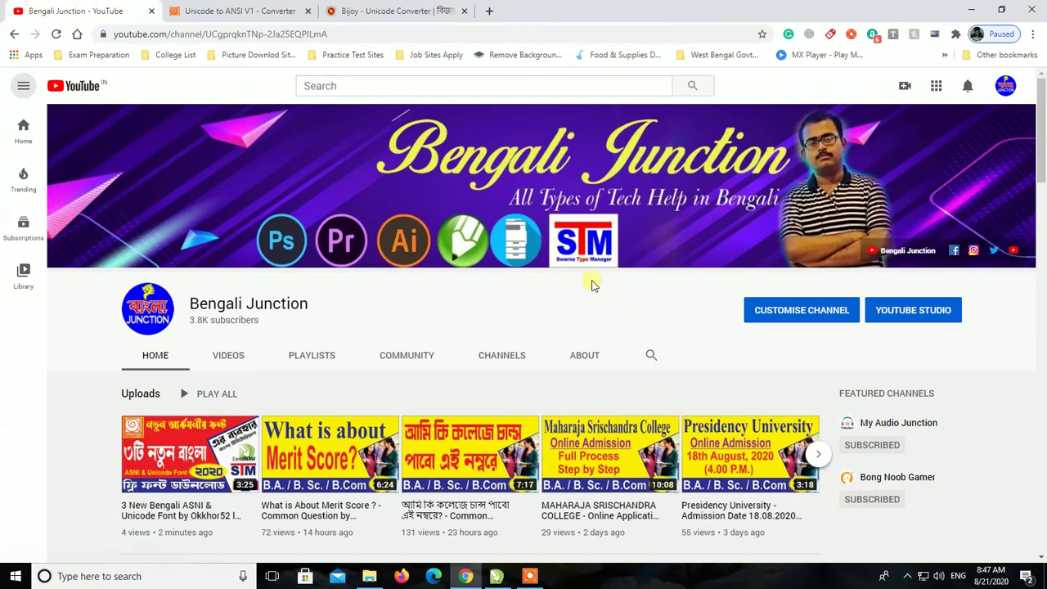